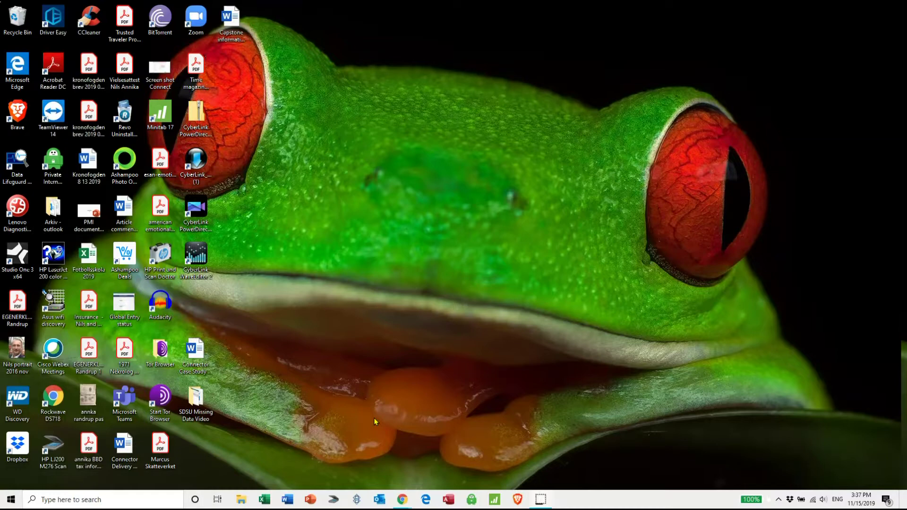
Open a File Explorer window and make it taller.
click(241, 502)
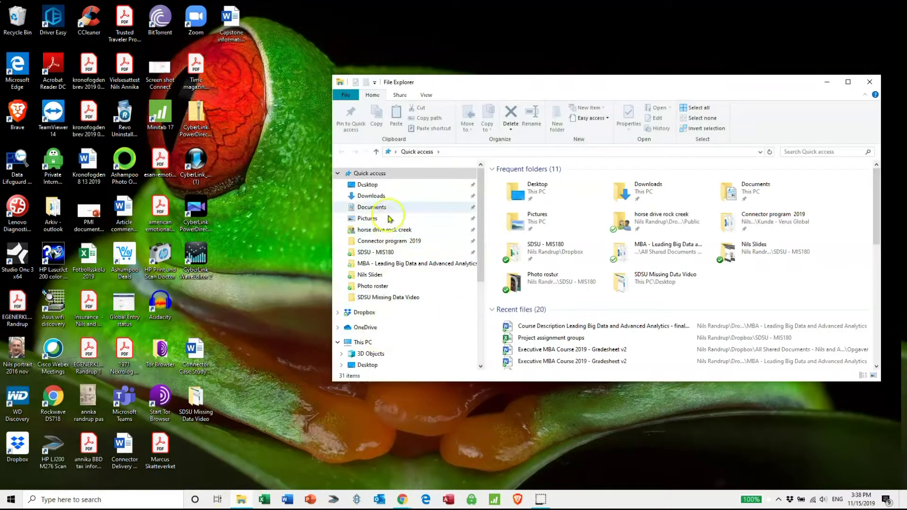
scroll(437, 373, down, 4)
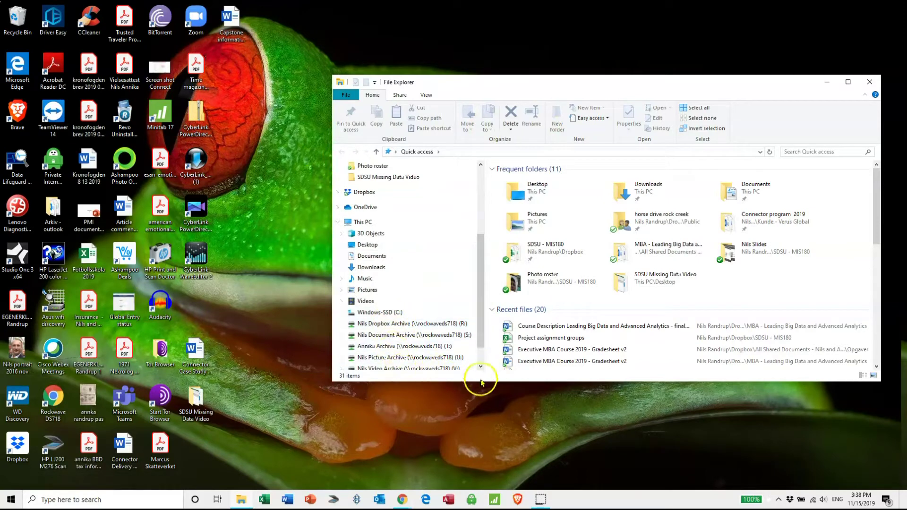
drag(480, 380, 480, 418)
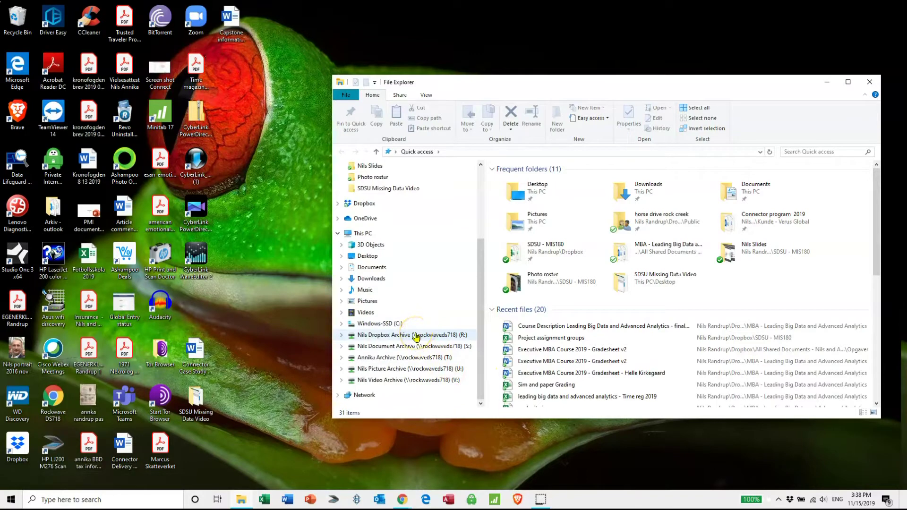
scroll(415, 336, up, 3)
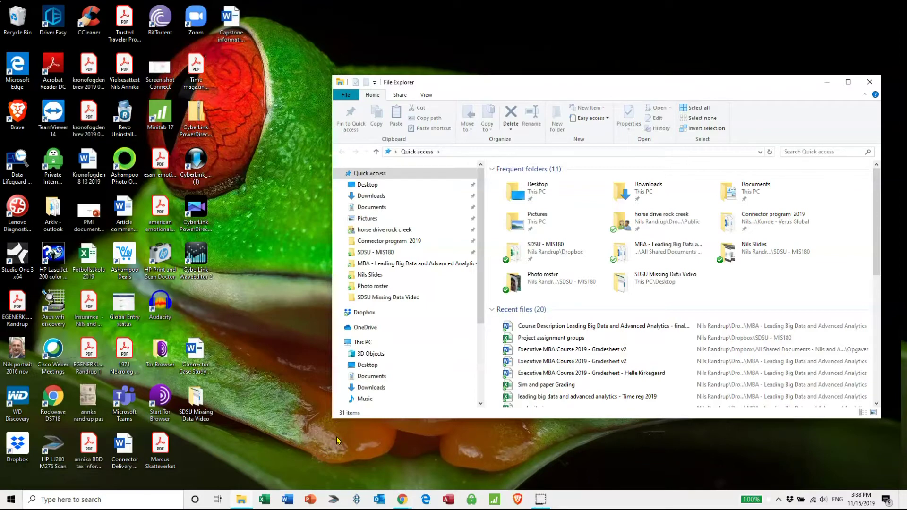
Show This PC with its network locations and start Map network drive from the Computer tab.
click(342, 454)
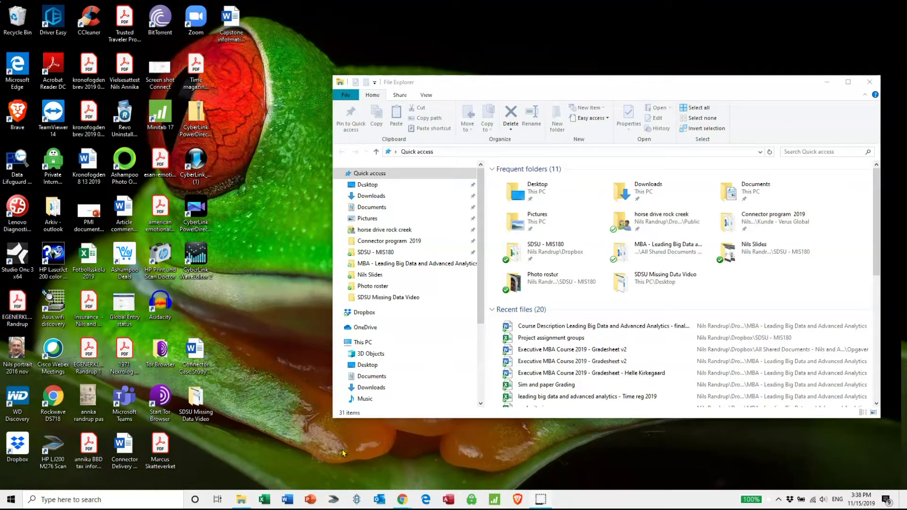
click(364, 343)
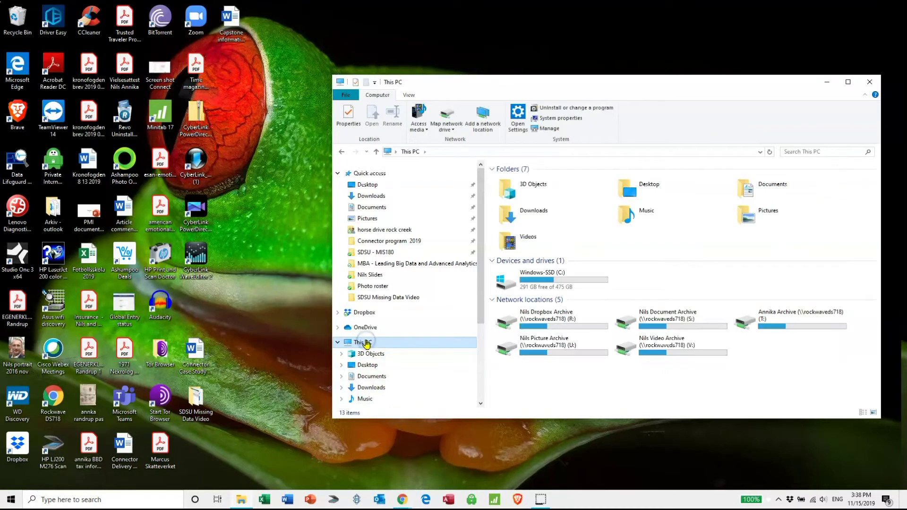
click(451, 127)
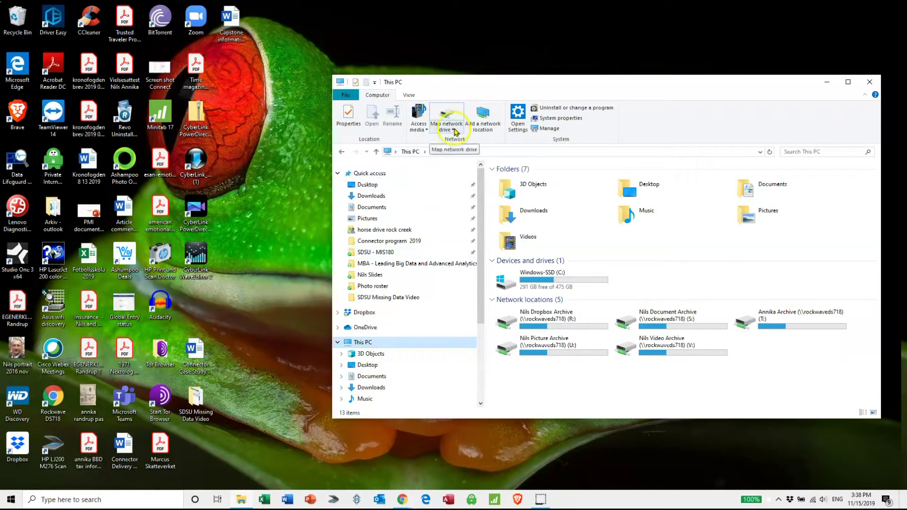
click(456, 132)
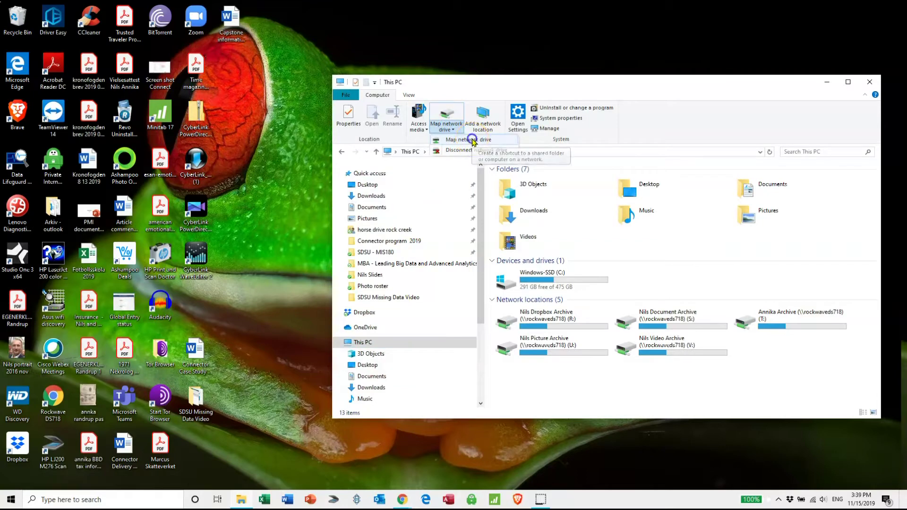
click(472, 140)
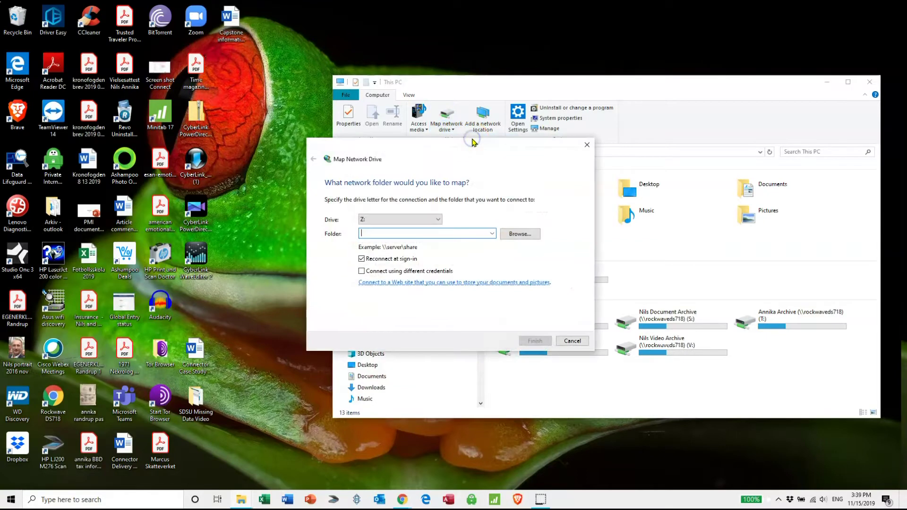
Pick drive letter Q: in Map Network Drive and place a new Chrome window beside the dialog.
click(435, 220)
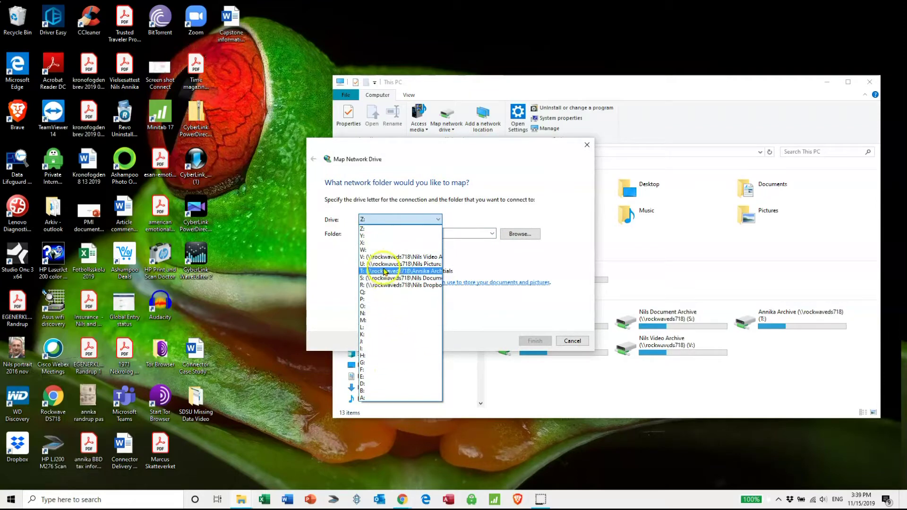
click(373, 292)
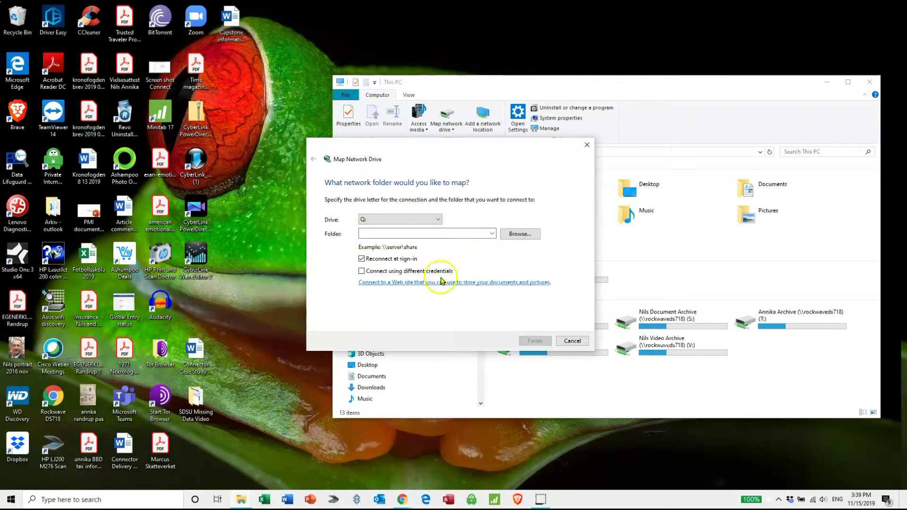
click(391, 234)
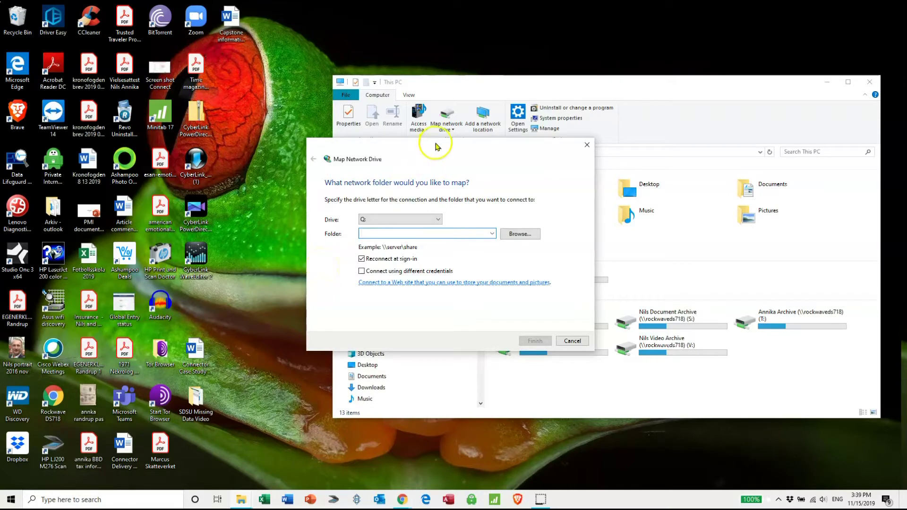
drag(429, 147, 645, 236)
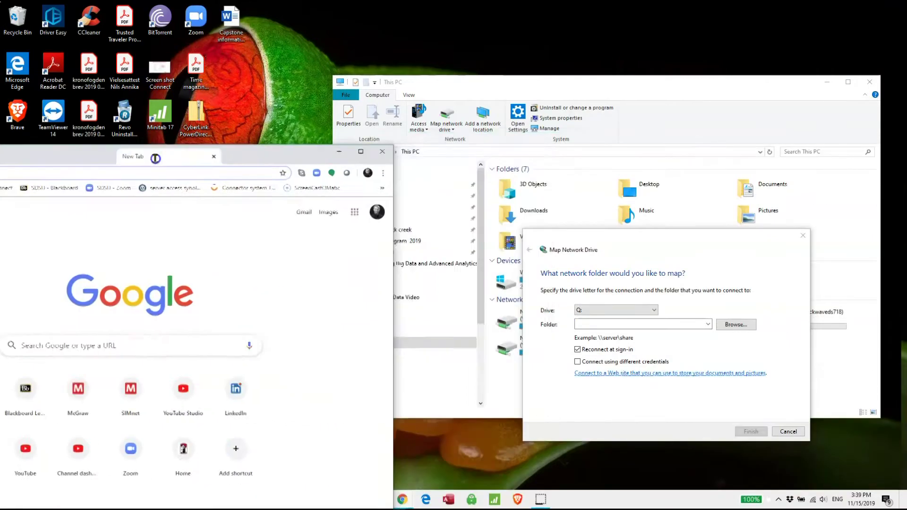
drag(156, 153, 455, 90)
Load find.synology.com in Chrome to locate the RockwaveDS718 NAS at 192.168.1.150.
click(254, 106)
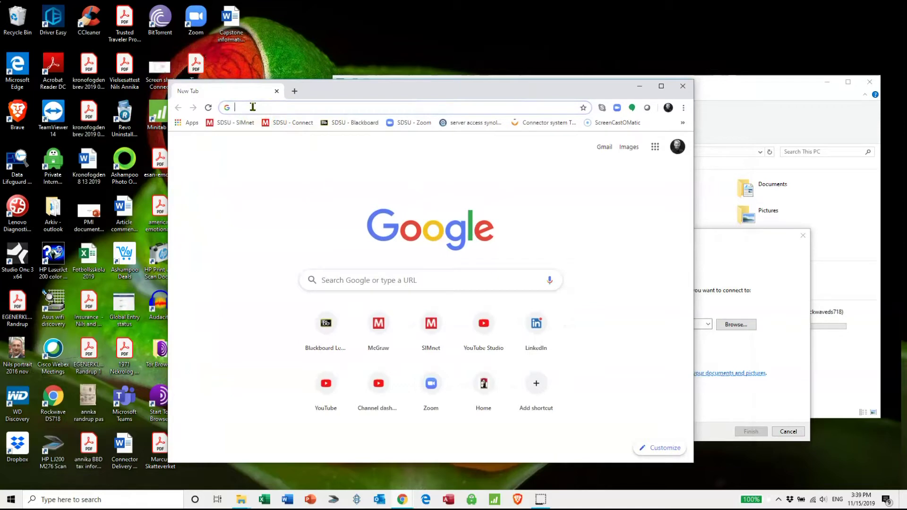
text(find.synology.com)
key(Return)
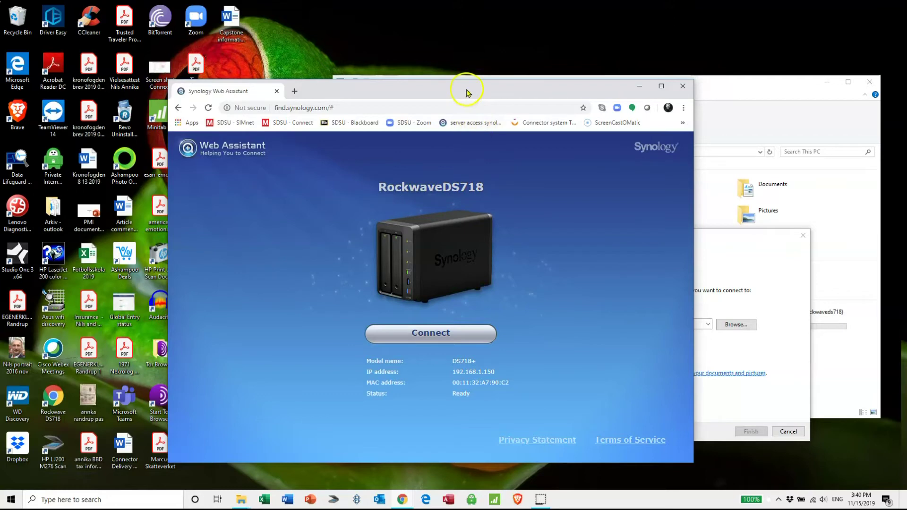
drag(467, 91, 828, 374)
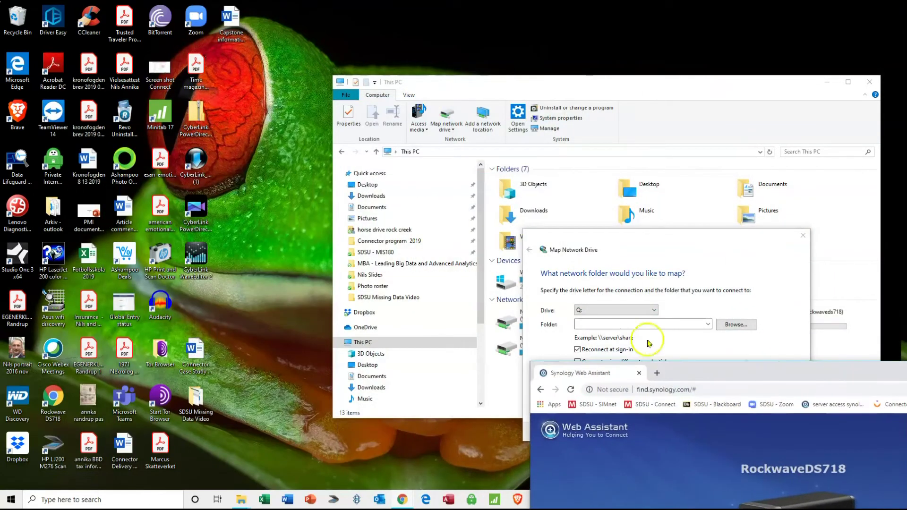
Enter \\rockwaveds718\ as the Q: drive's folder path and bring the Synology page forward.
click(617, 327)
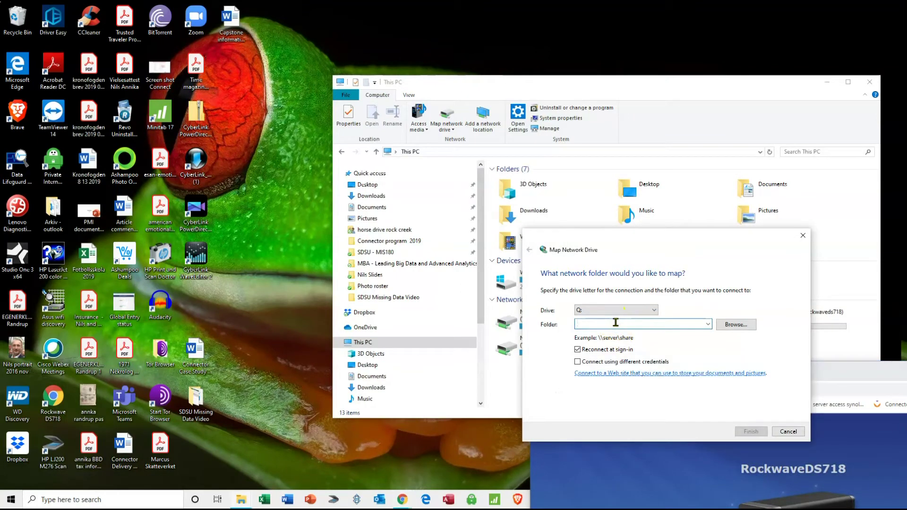
text(\\rockwaveds718\)
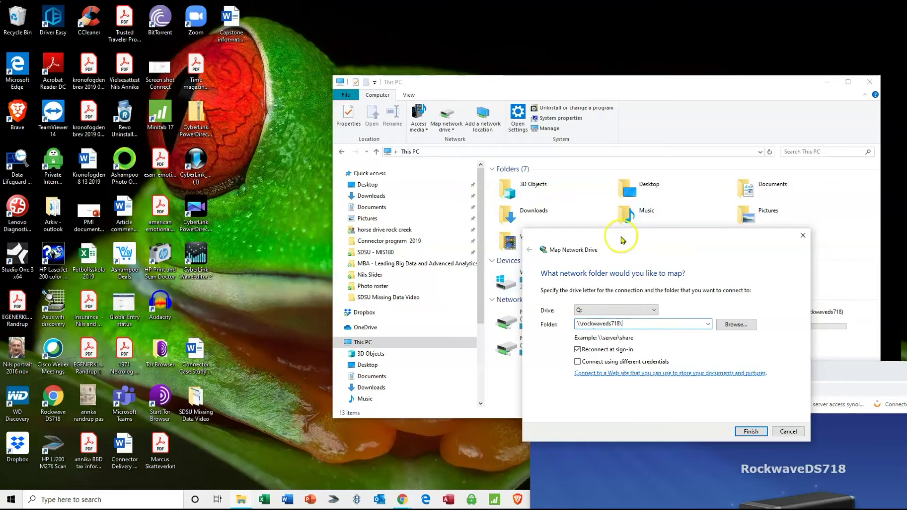
drag(619, 237, 369, 145)
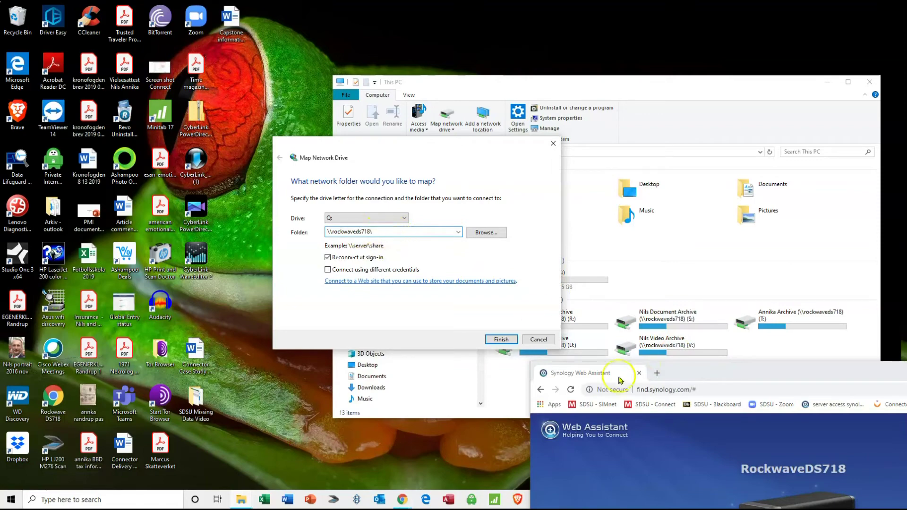
drag(707, 371, 573, 72)
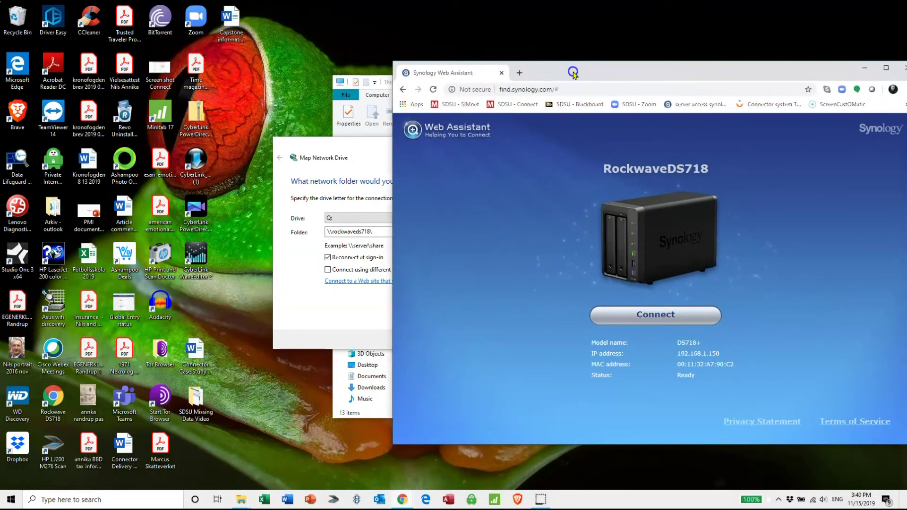
Connect to the NAS, browse its shares in File Station, and complete the path \\rockwaveds718\marcus archive.
click(652, 314)
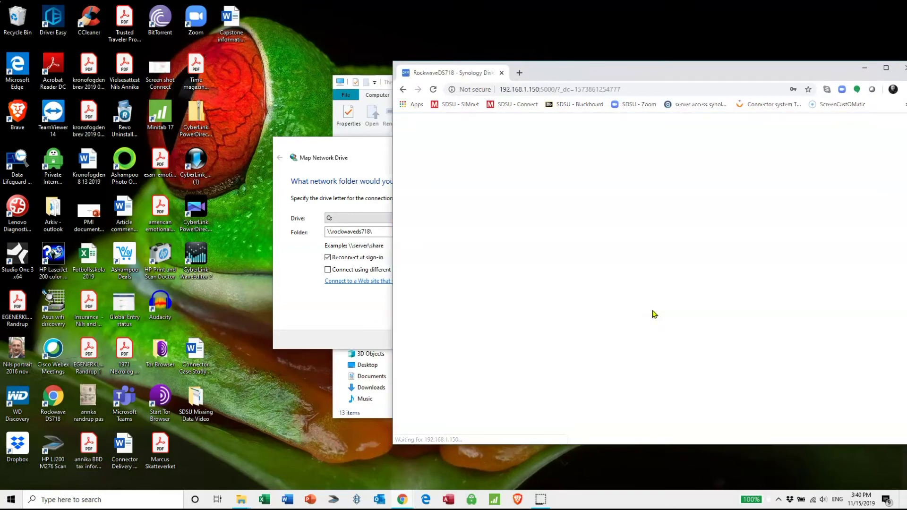
drag(644, 76, 608, 72)
drag(325, 138, 141, 136)
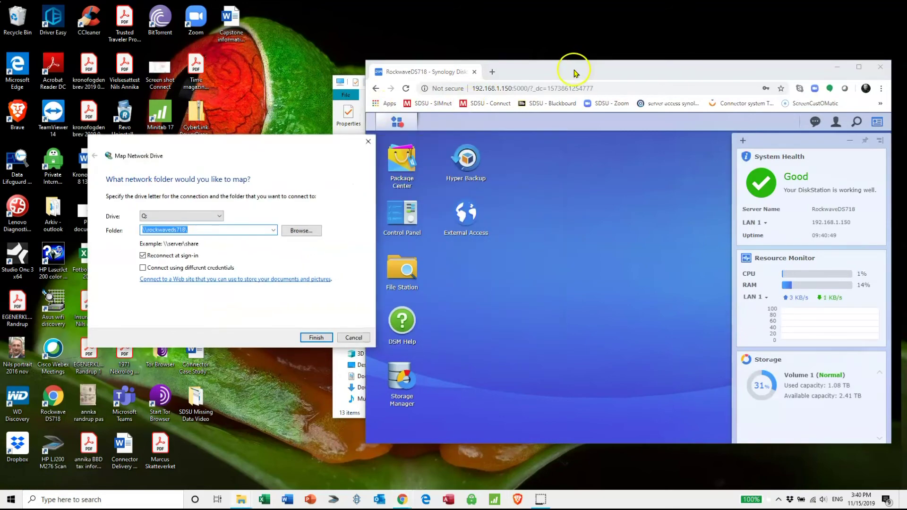
drag(573, 68, 490, 56)
click(317, 257)
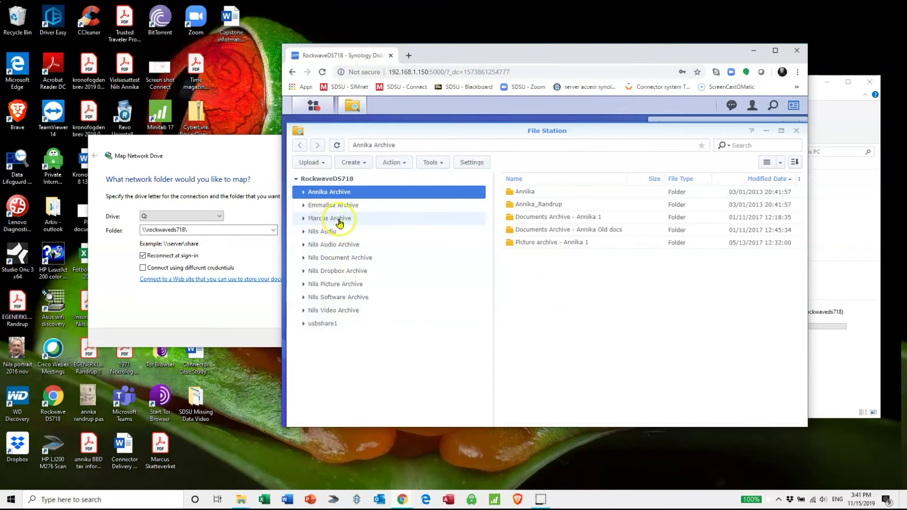
click(214, 229)
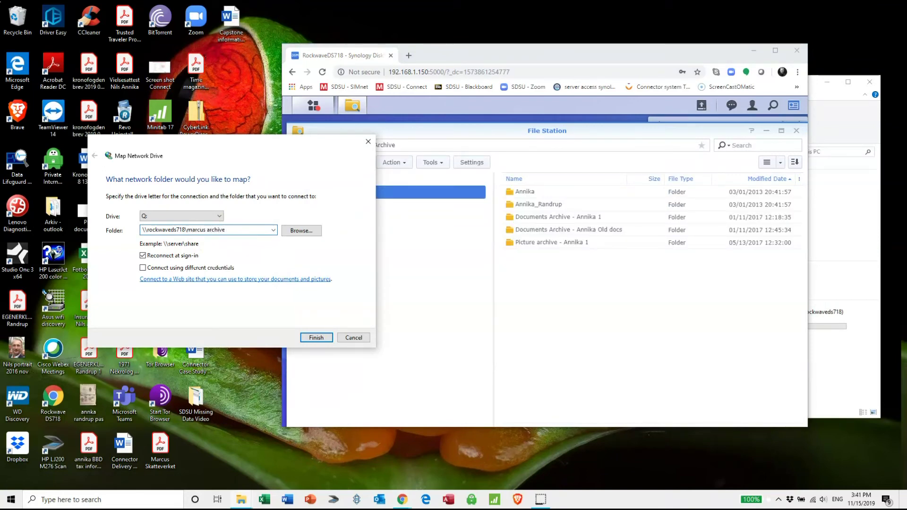
click(315, 338)
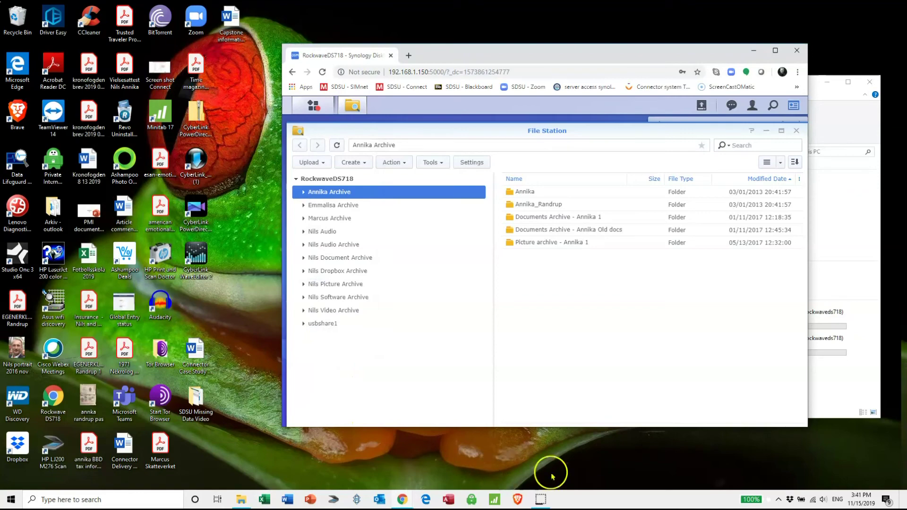
Finish the mapping and view This PC listing marcus archive (\\rockwaveds718) as Q:.
click(837, 223)
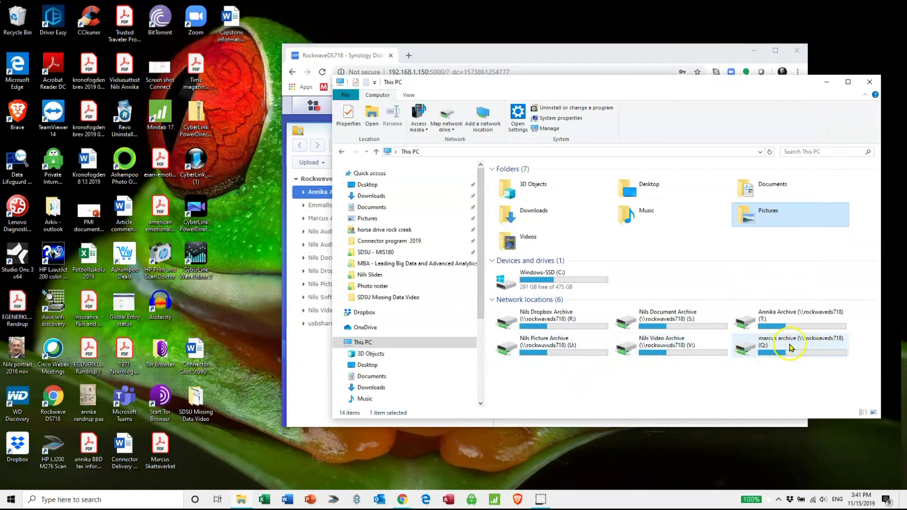
mouse_move(797, 344)
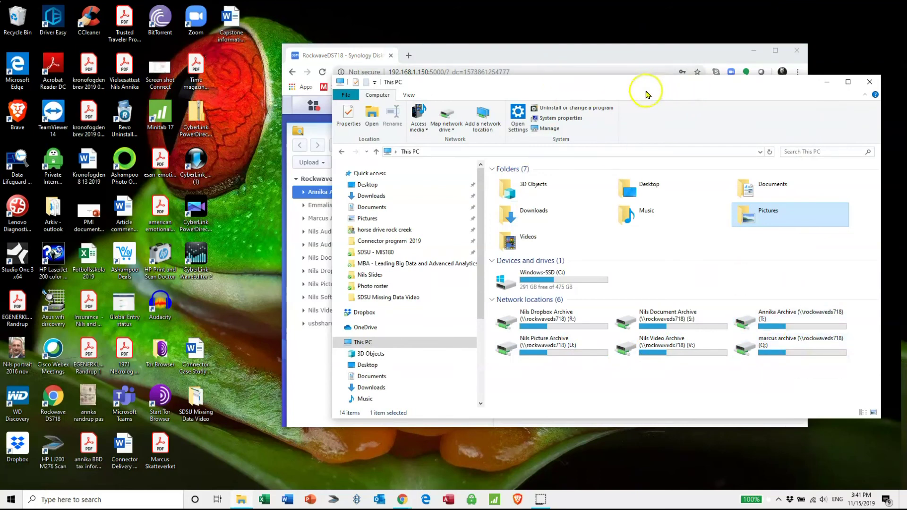
click(491, 103)
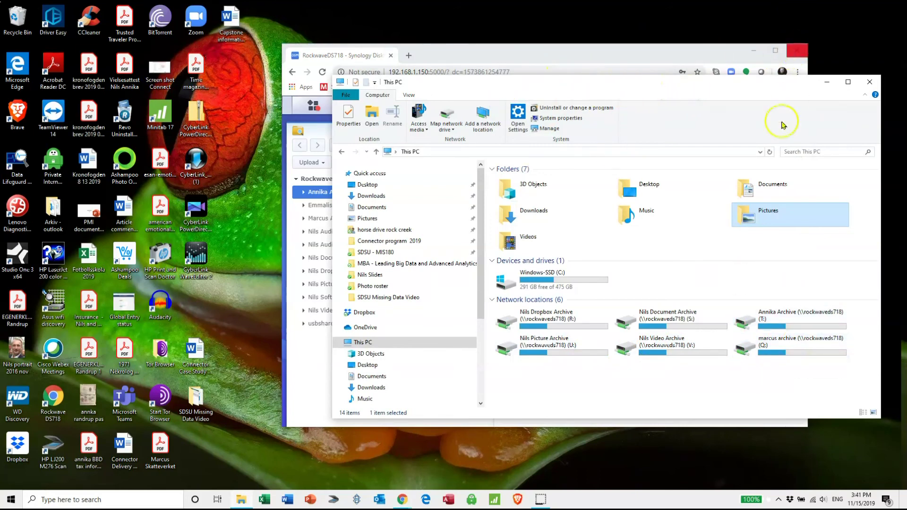